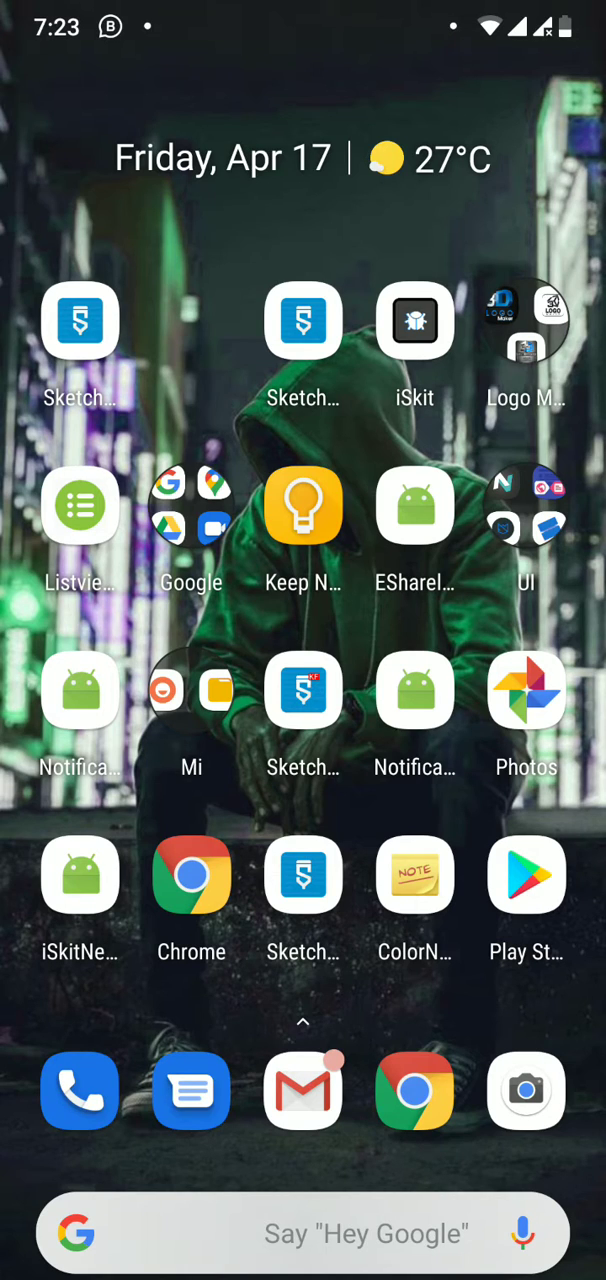
# - Scroll through Sketchware's My Projects list, then return to the home screen
pyautogui.click(80, 340)
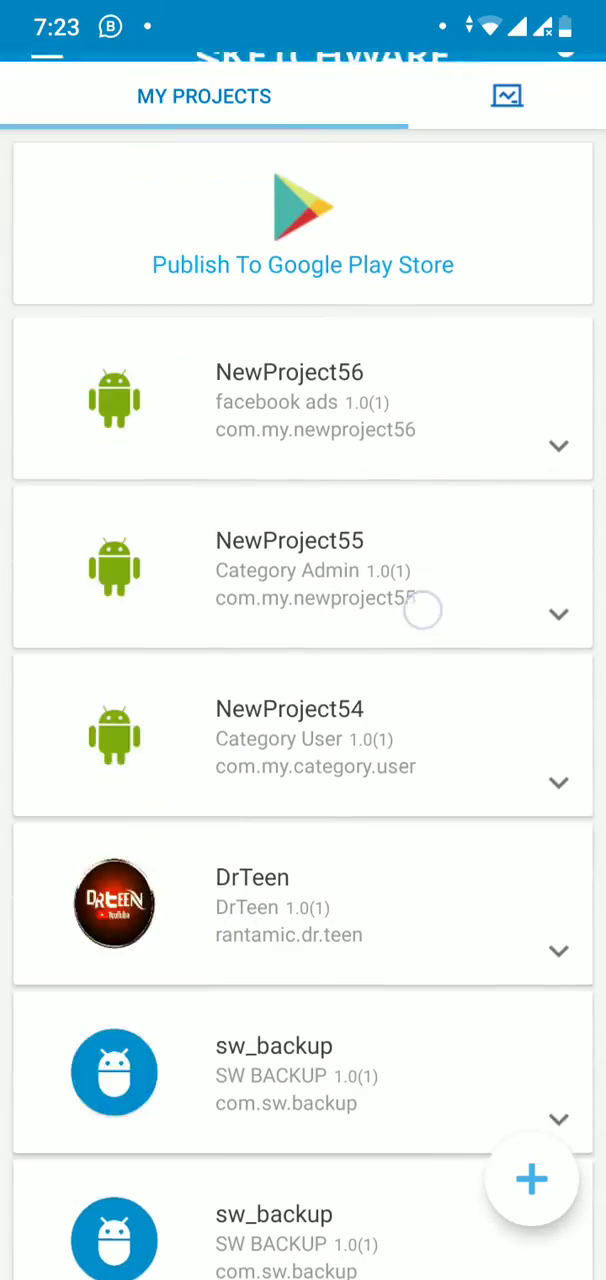
pyautogui.moveTo(303, 1000); pyautogui.dragTo(303, 400)
pyautogui.press('Home')
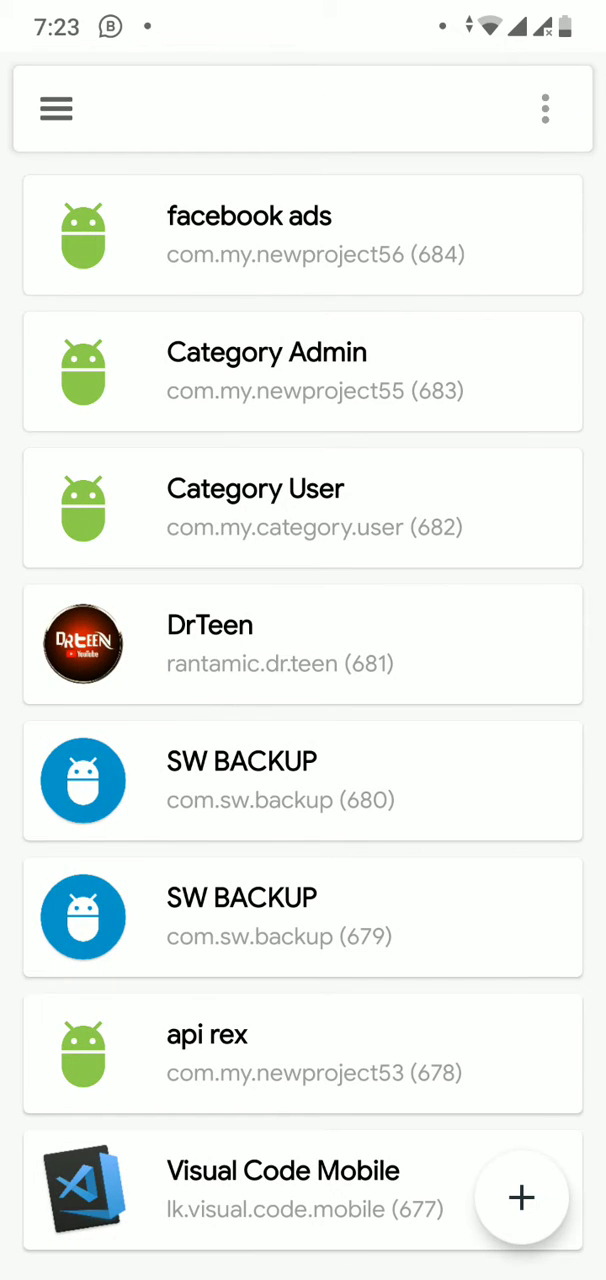
# - Select Sketchware Group 2 under iSkit's Sketchware Groups, then close iSkit
pyautogui.click(545, 108)
pyautogui.click(258, 700)
pyautogui.click(250, 662)
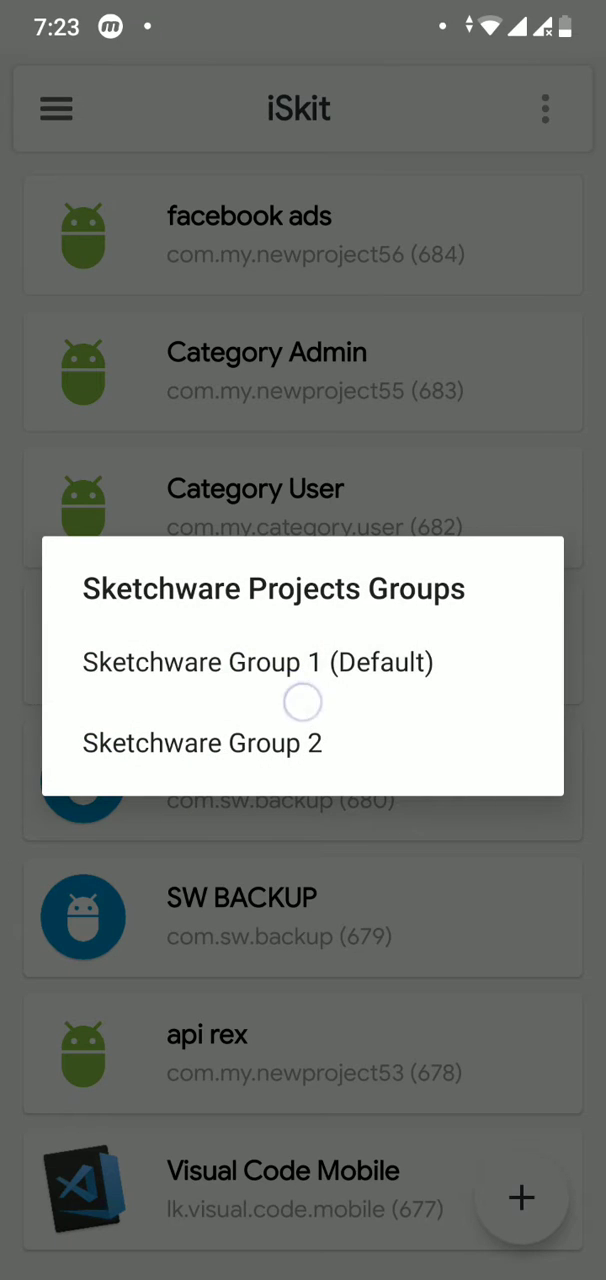
pyautogui.click(202, 743)
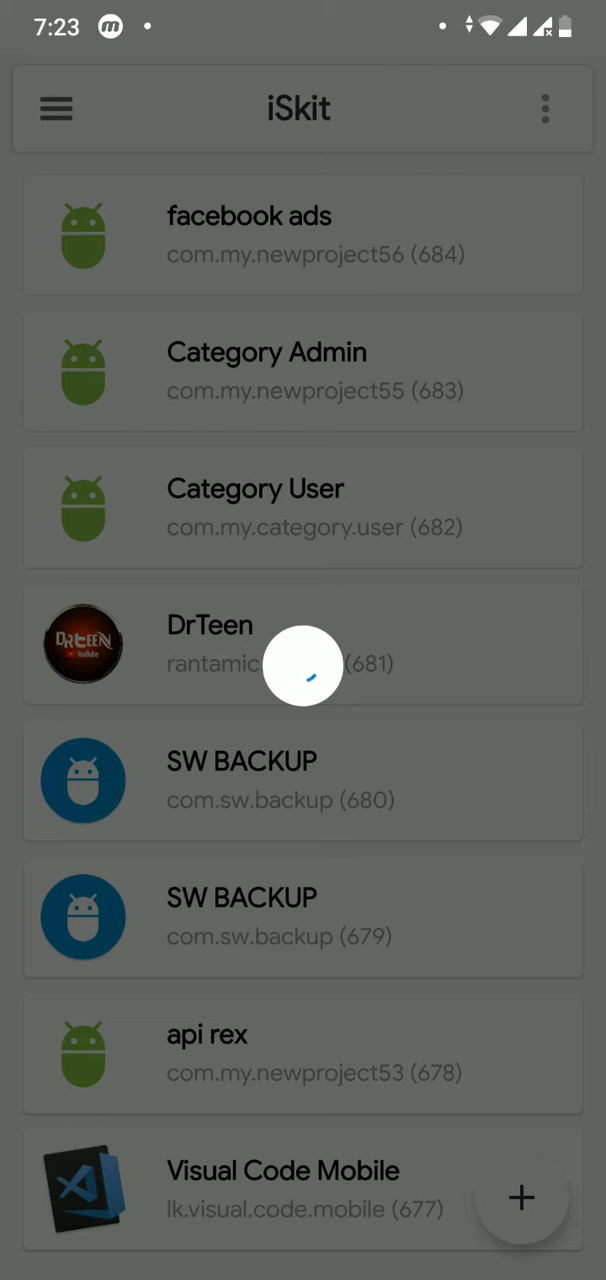
pyautogui.scroll(-5, 300, 700)
pyautogui.scroll(5, 300, 700)
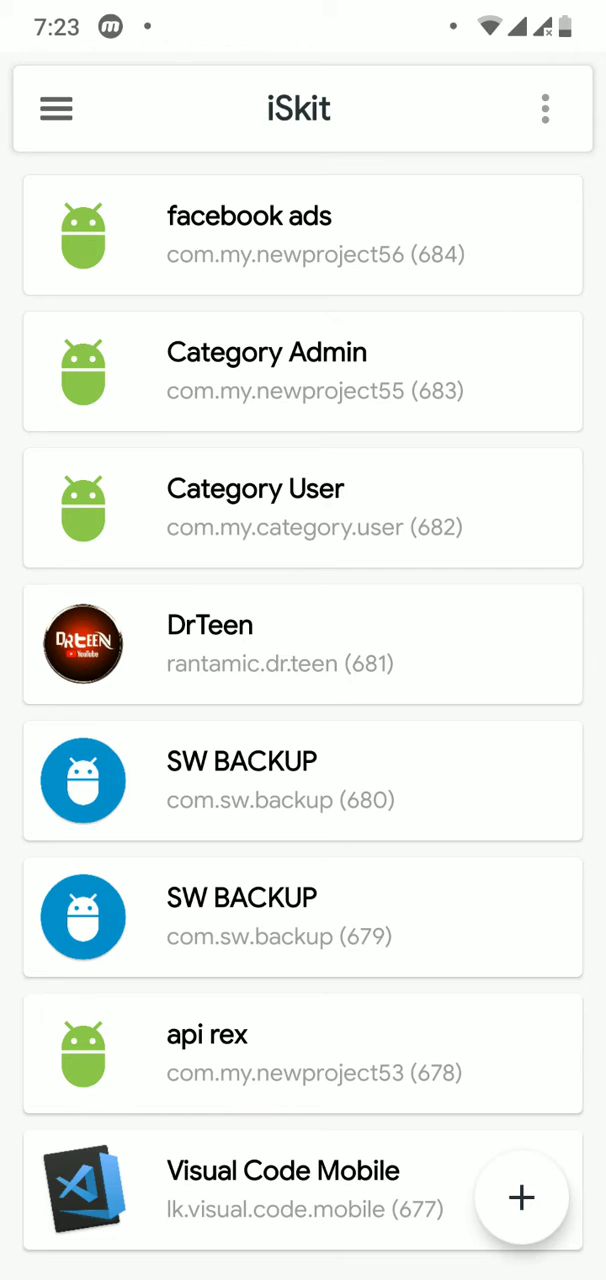
pyautogui.click(300, 1225)
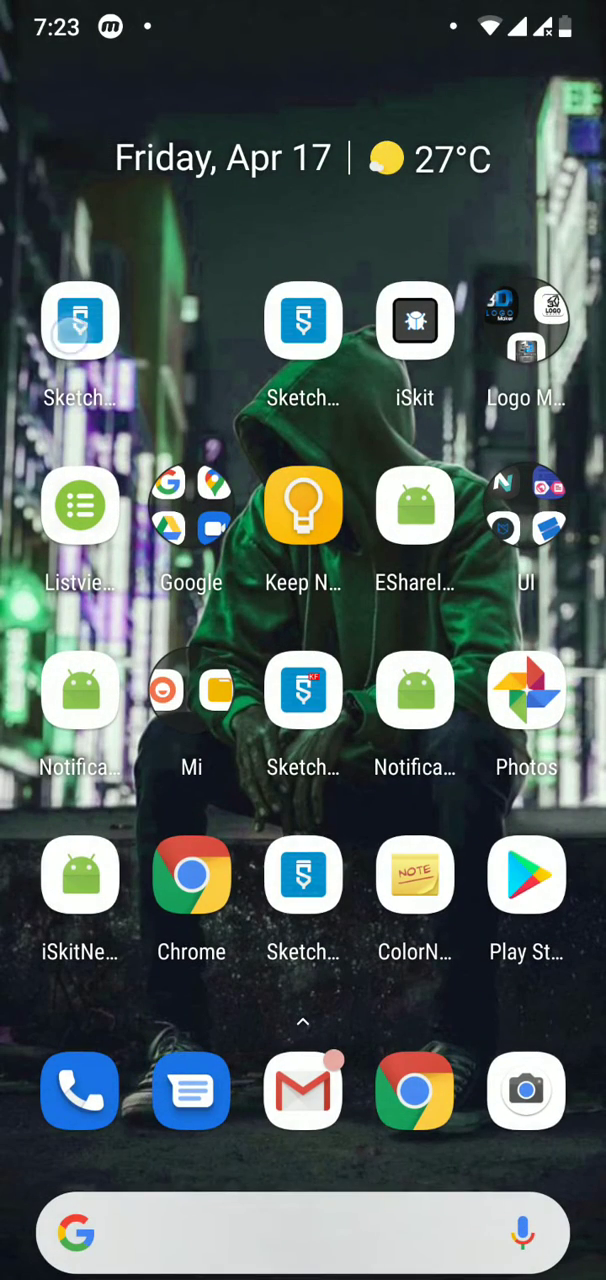
# - Reopen Sketchware, check its project list headed by NewProject56, then switch back to iSkit
pyautogui.click(79, 321)
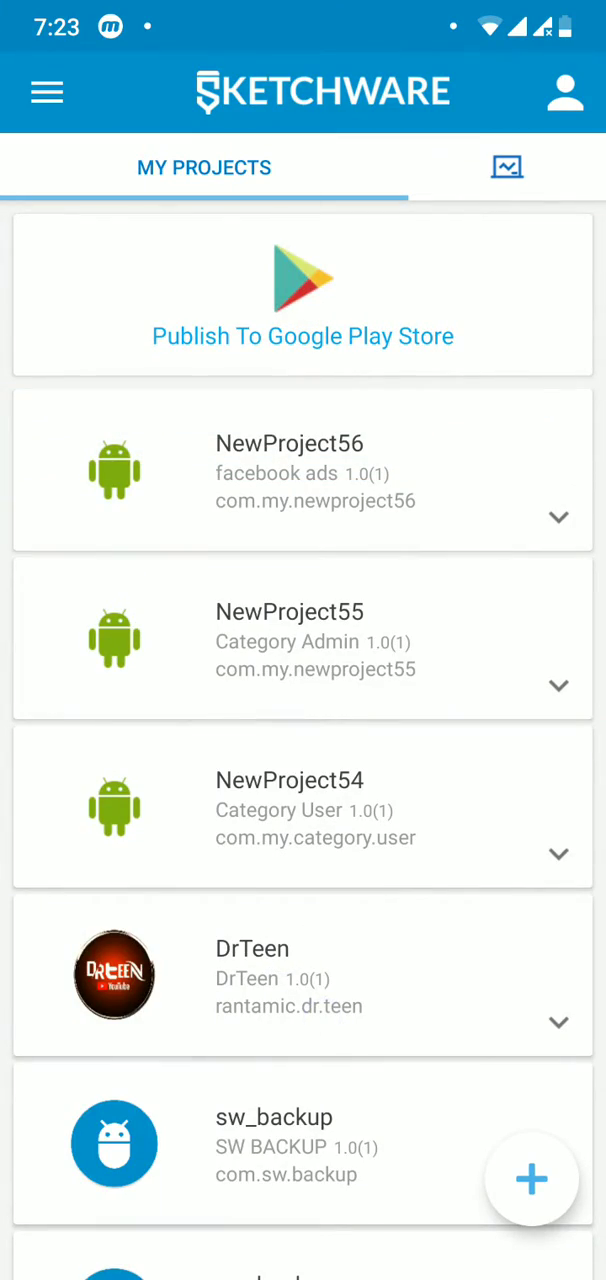
pyautogui.scroll(-10, 303, 800)
pyautogui.scroll(-10, 303, 800)
pyautogui.scroll(-10, 303, 800)
pyautogui.scroll(-5, 303, 800)
pyautogui.scroll(-10, 303, 700)
pyautogui.scroll(-10, 303, 700)
pyautogui.scroll(-5, 303, 700)
pyautogui.scroll(15, 303, 700)
pyautogui.scroll(-8, 303, 700)
pyautogui.scroll(15, 303, 700)
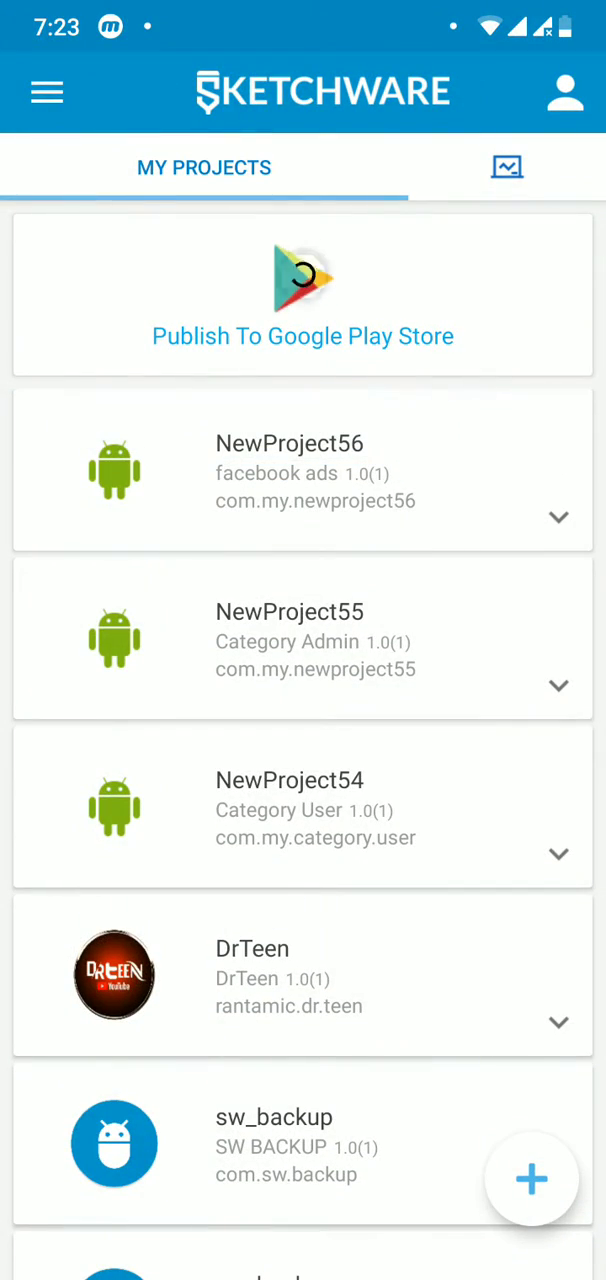
pyautogui.moveTo(307, 1007); pyautogui.dragTo(250, 1000)
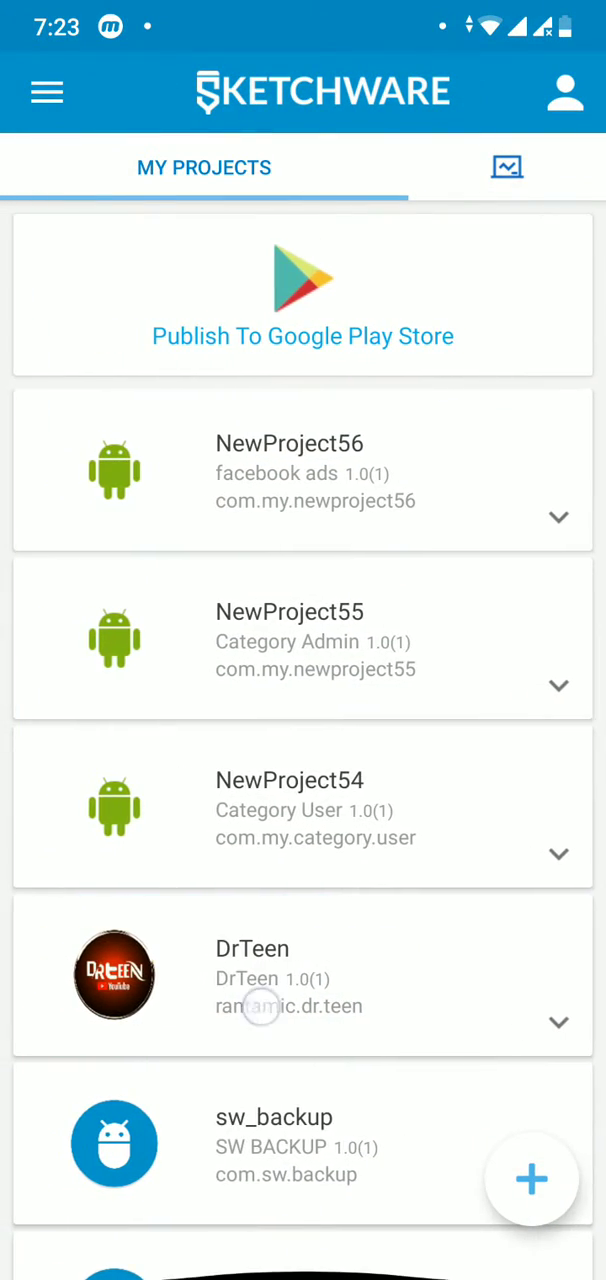
pyautogui.hotkey('alt', 'Tab')
# - Switch iSkit's Sketchware group to Sketchware Group 1 (Default)
pyautogui.click(303, 500)
pyautogui.click(528, 113)
pyautogui.click(198, 707)
pyautogui.click(250, 655)
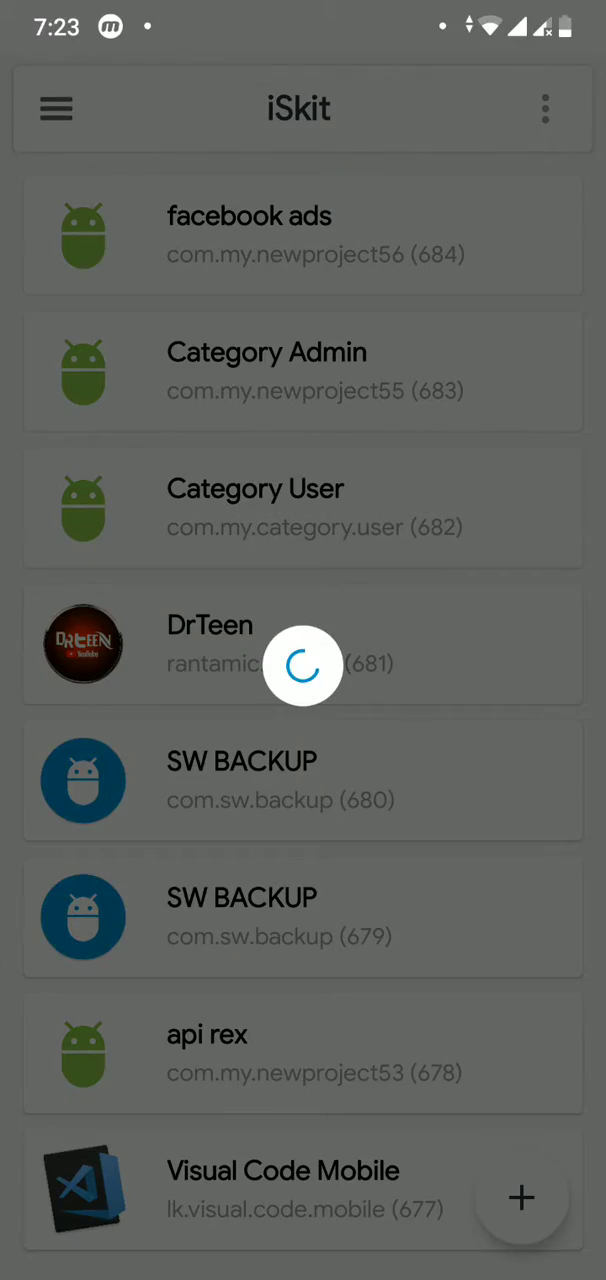
# - Check Sketchware's list now headed by iSkitNewProject 999, then bring iSkit up in Recents
pyautogui.moveTo(303, 1265); pyautogui.dragTo(303, 900)
pyautogui.click(295, 722)
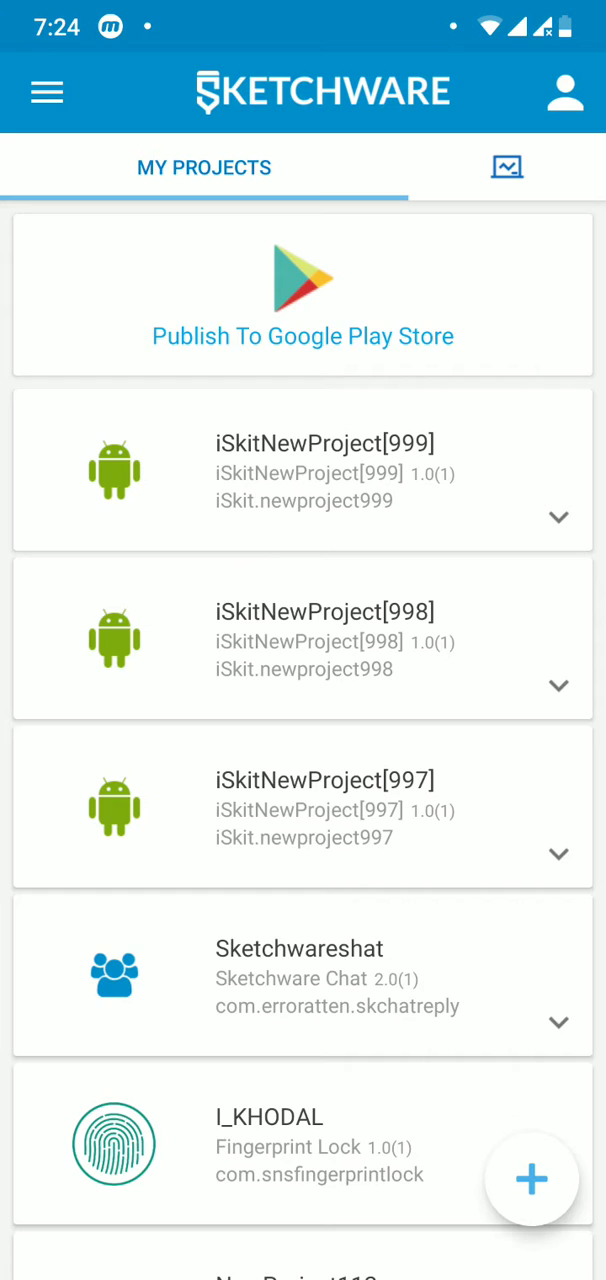
pyautogui.moveTo(315, 840)
pyautogui.mouseDown()
pyautogui.moveTo(395, 500)
pyautogui.moveTo(395, 900)
pyautogui.mouseUp()
pyautogui.moveTo(300, 1270); pyautogui.dragTo(300, 750)
pyautogui.moveTo(150, 600); pyautogui.dragTo(450, 600)
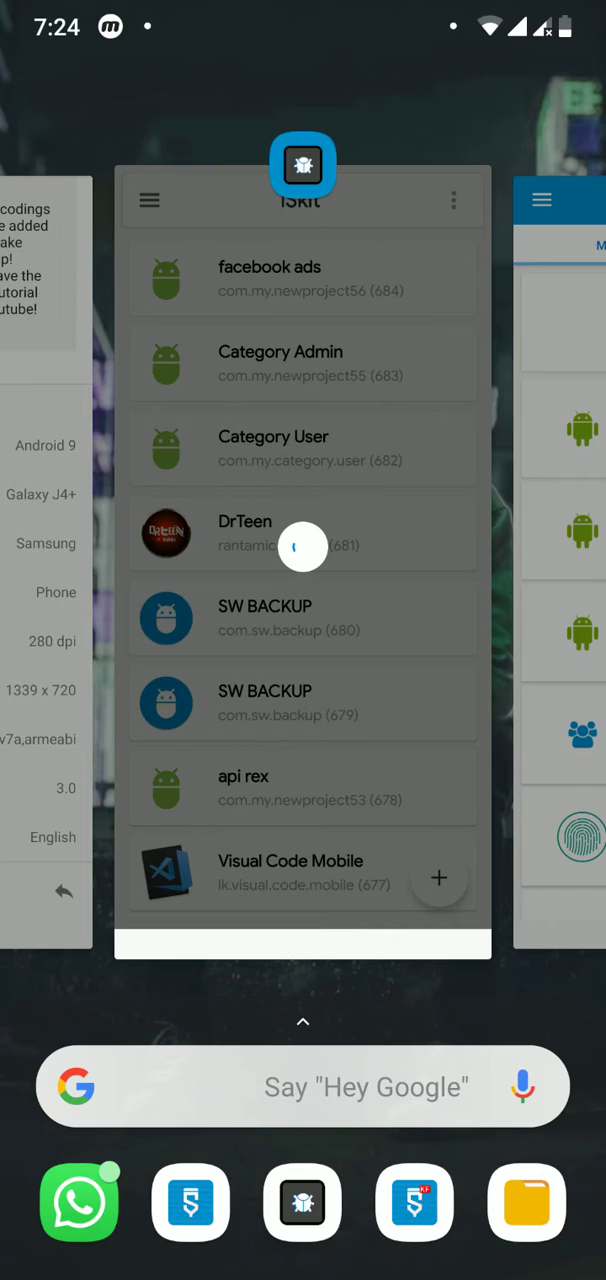
# - Swipe to Sketchware in Recents, then leave the overview for the home screen
pyautogui.moveTo(450, 545); pyautogui.dragTo(60, 545)
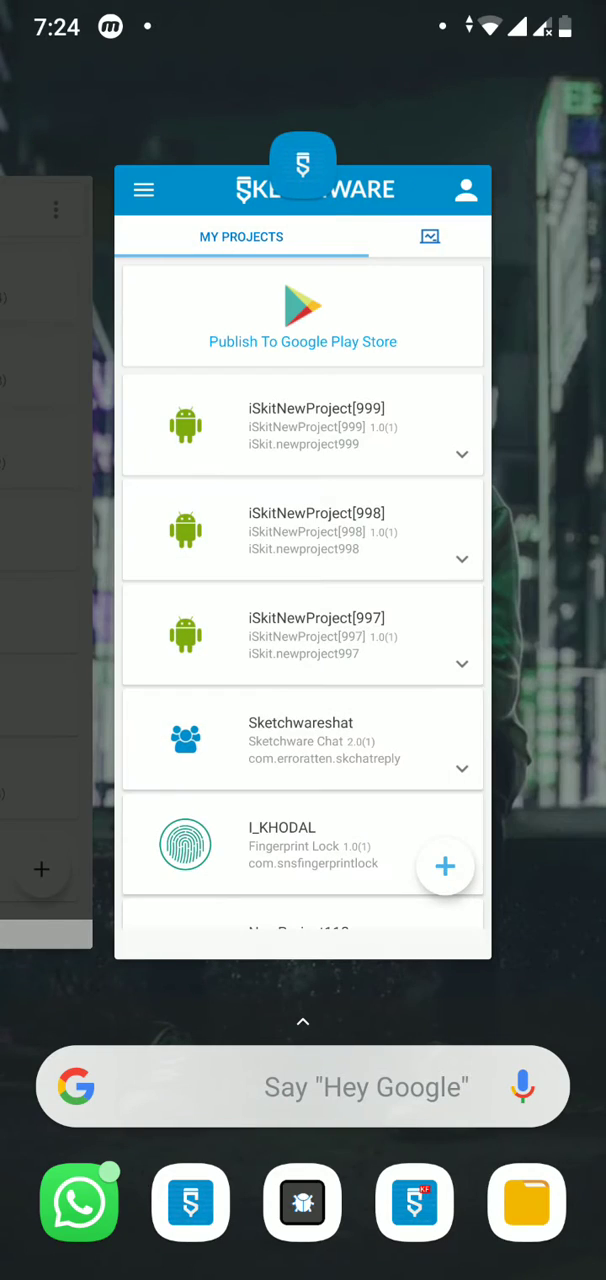
pyautogui.click(302, 600)
pyautogui.click(277, 988)
# - Pull down the notification shade briefly and dismiss it back to home
pyautogui.moveTo(303, 20); pyautogui.dragTo(303, 700)
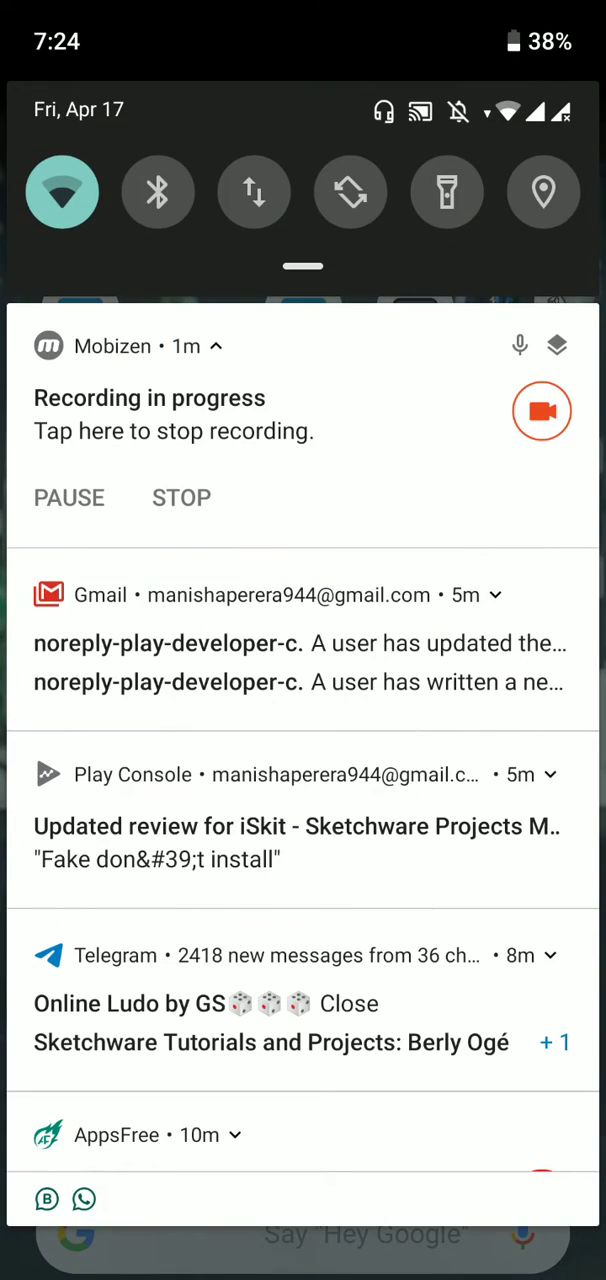
pyautogui.moveTo(272, 645); pyautogui.dragTo(272, 390)
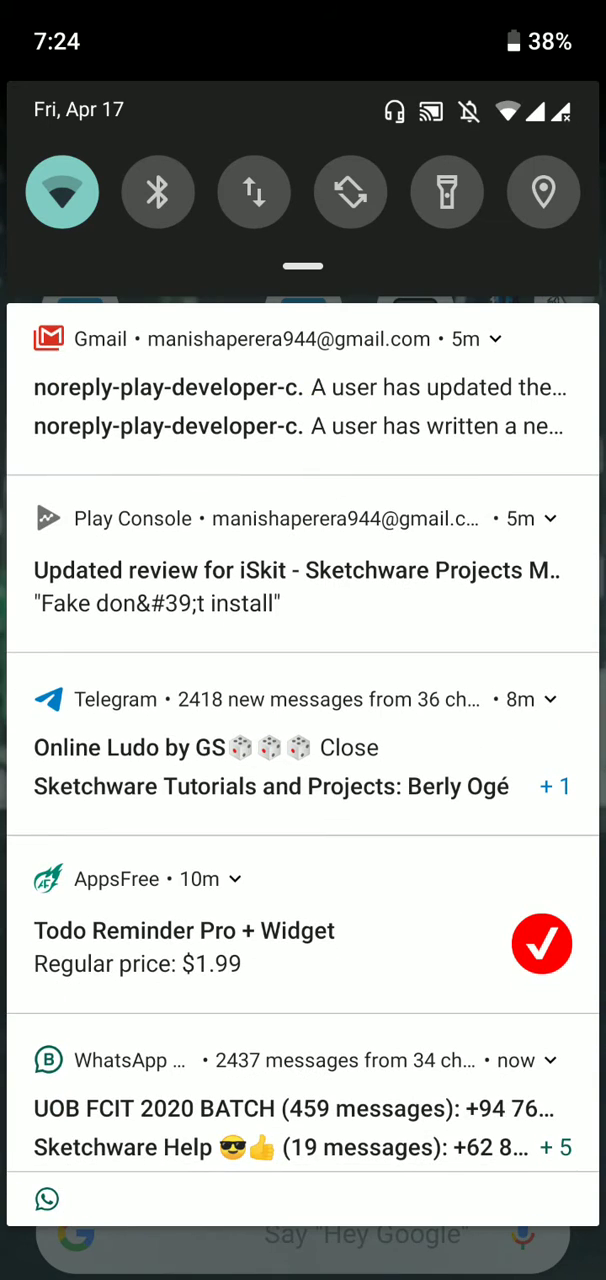
pyautogui.moveTo(300, 900); pyautogui.dragTo(300, 650)
pyautogui.press('Escape')
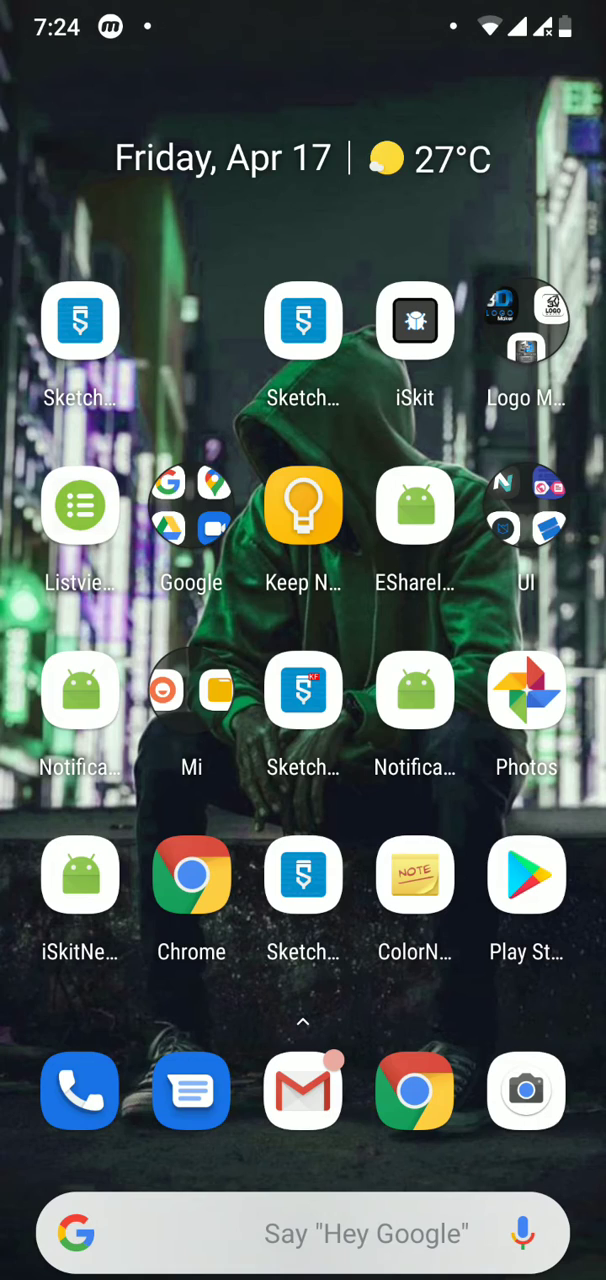